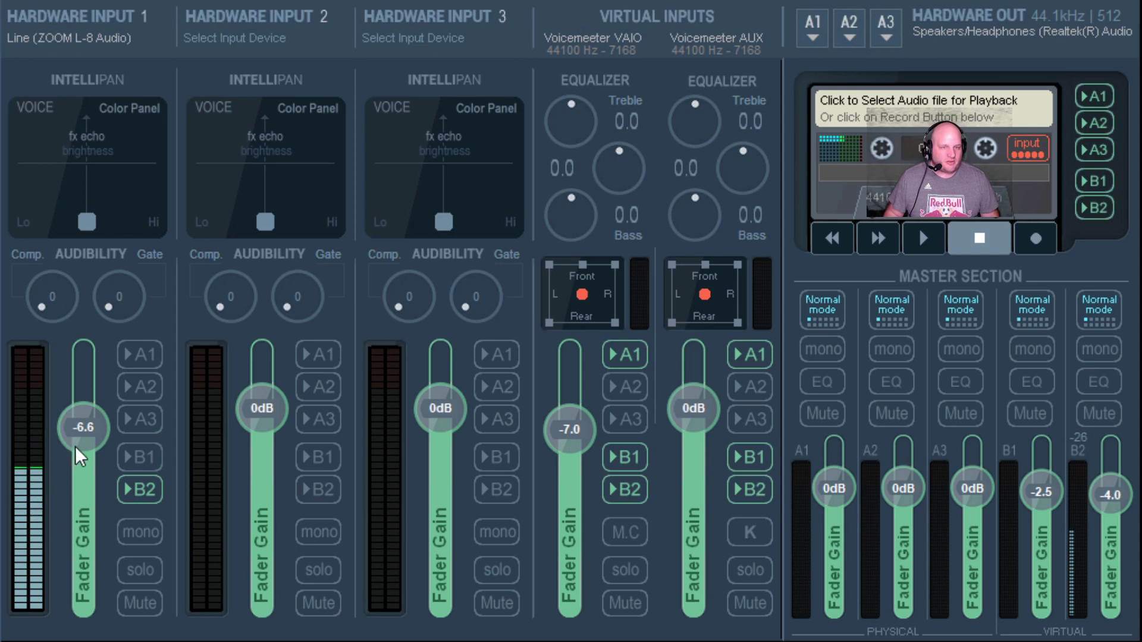
Step: Raise Hardware Input 1's fader gain from -6.6 dB to about 0.4 dB
{"action": "left_click_drag", "start_coordinate": [89, 450], "coordinate": [81, 420]}
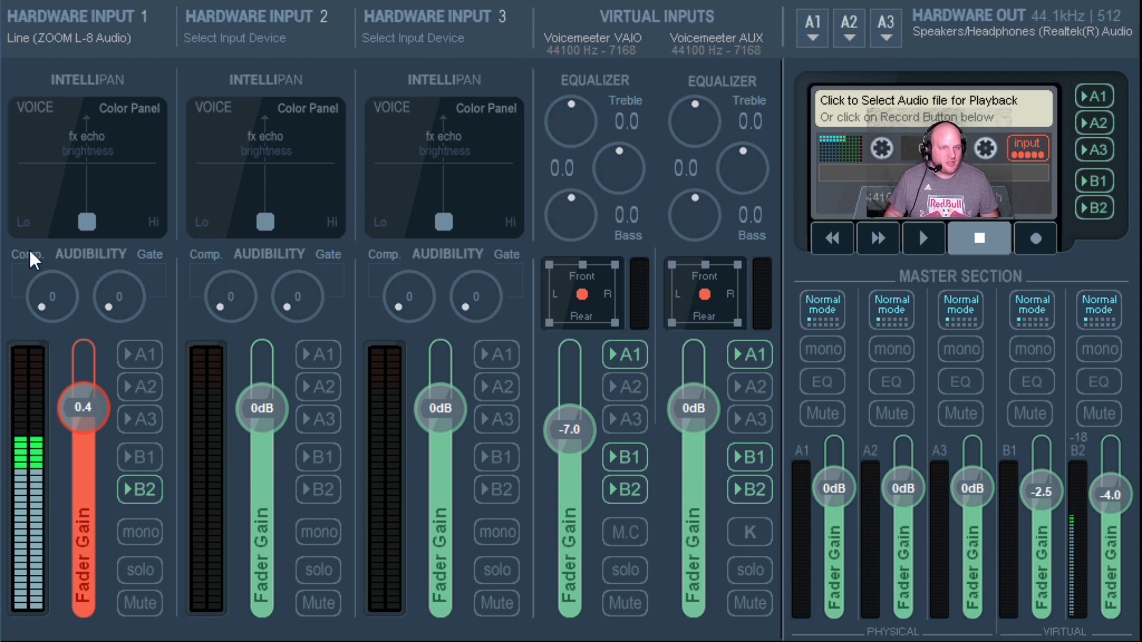
{"action": "left_click", "coordinate": [52, 167]}
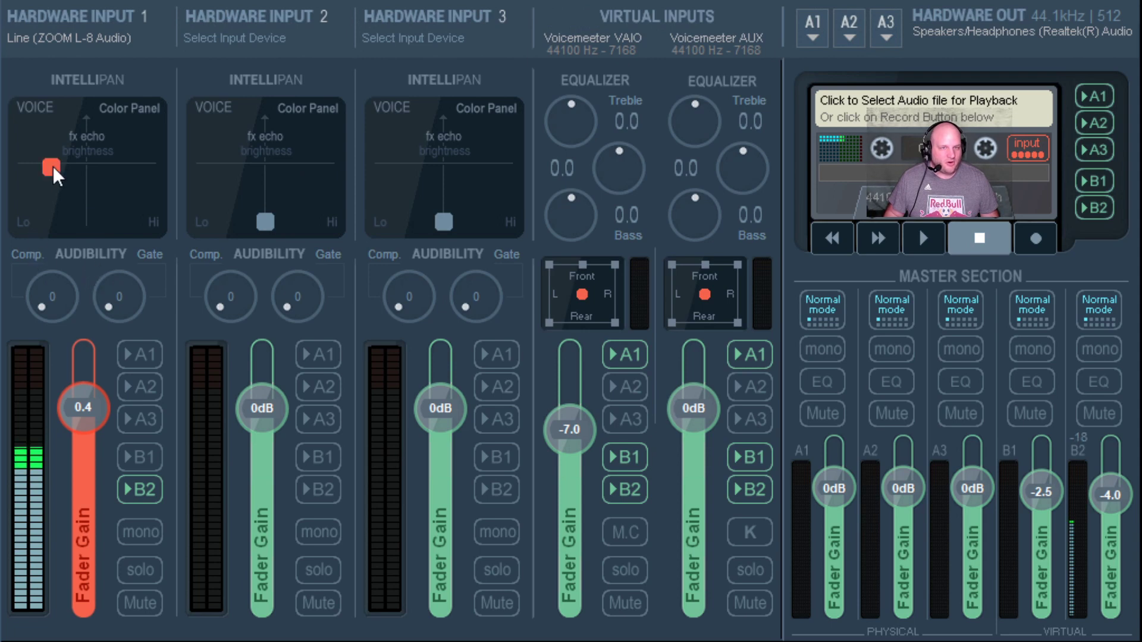
{"action": "left_click", "coordinate": [90, 221]}
{"action": "right_click", "coordinate": [107, 167]}
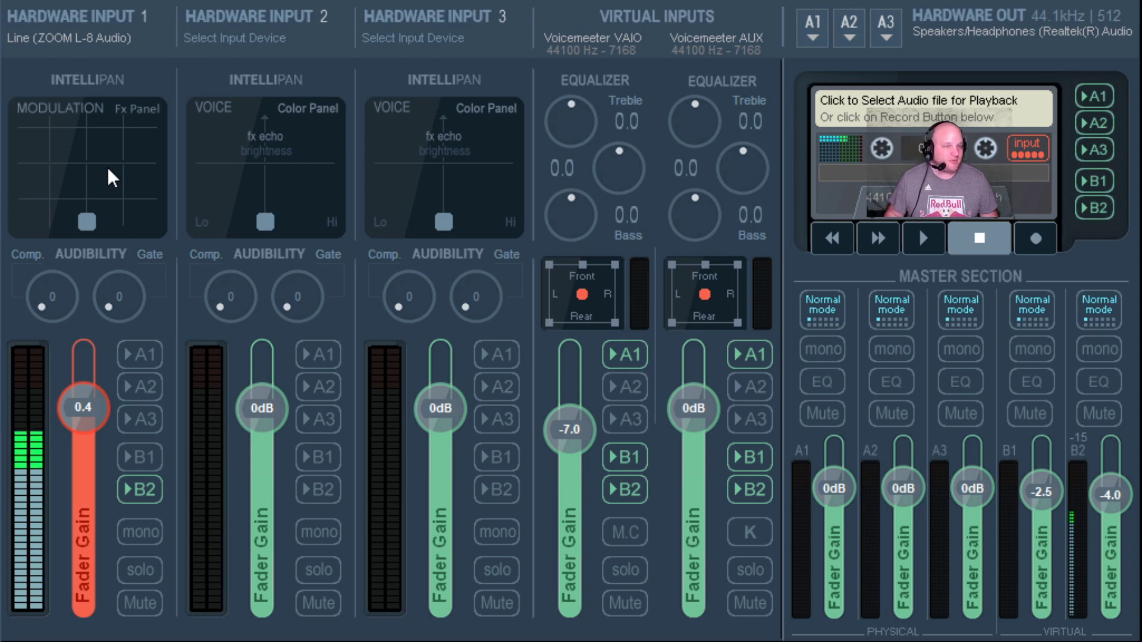
{"action": "right_click", "coordinate": [107, 167]}
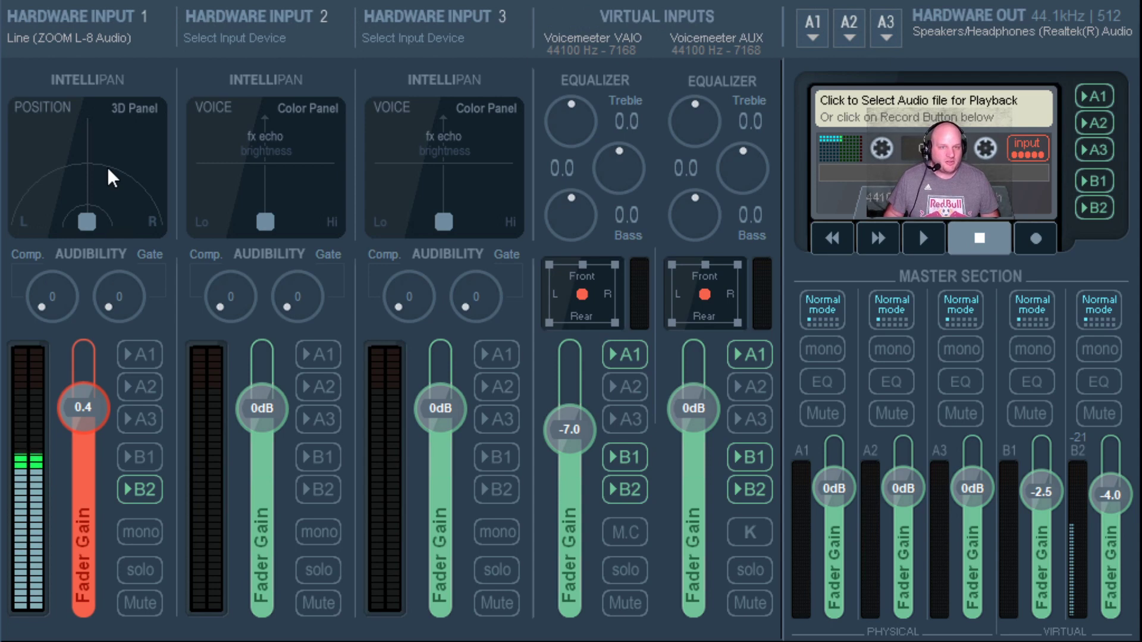
{"action": "right_click", "coordinate": [107, 167]}
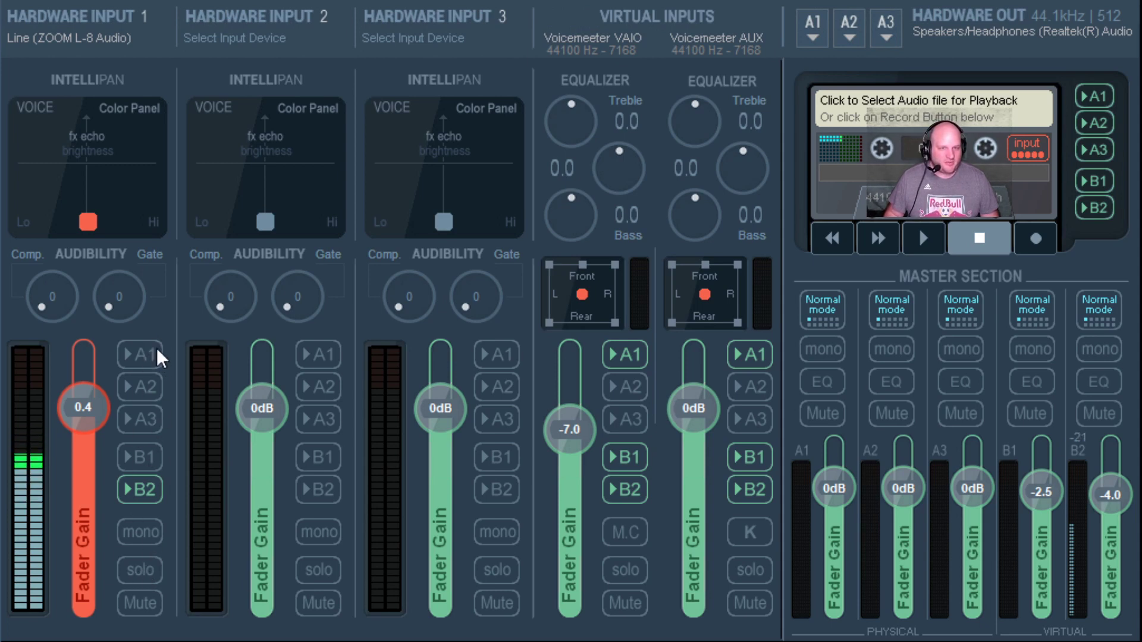
{"action": "left_click", "coordinate": [147, 494]}
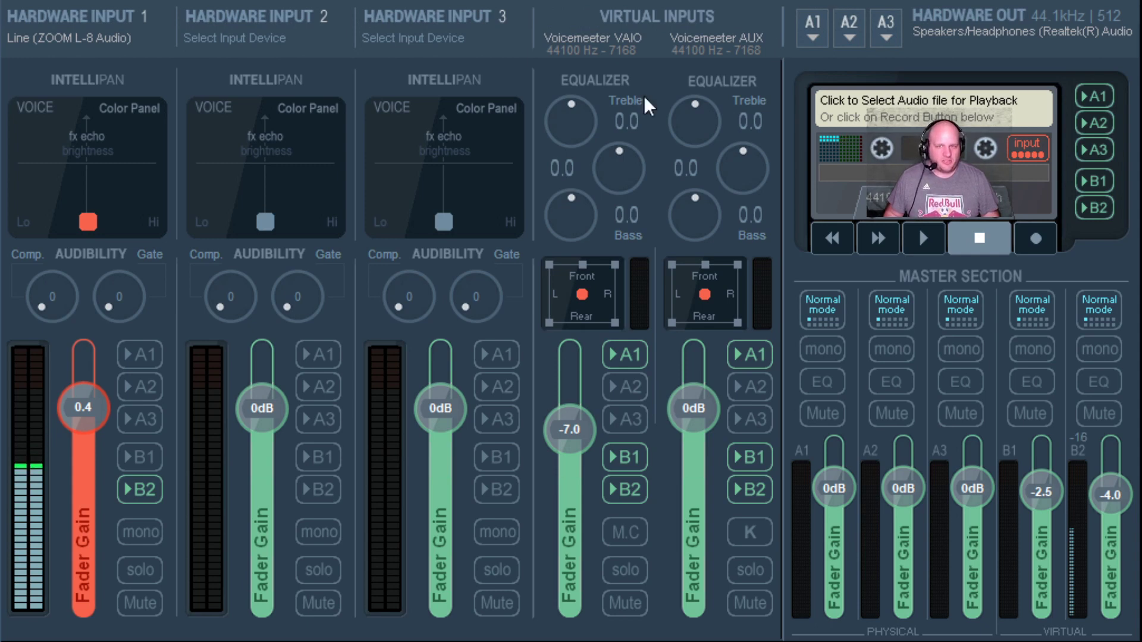
Step: Turn on A1 for Hardware Input 1 while keeping its B2 routing enabled
{"action": "left_click", "coordinate": [138, 354]}
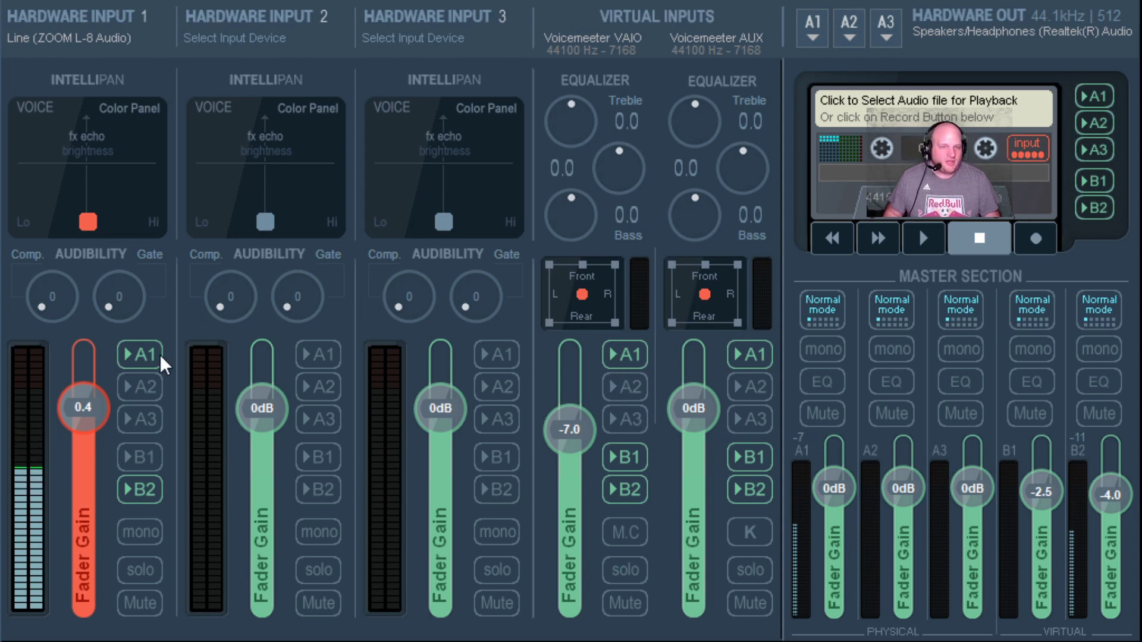
{"action": "left_click", "coordinate": [144, 488]}
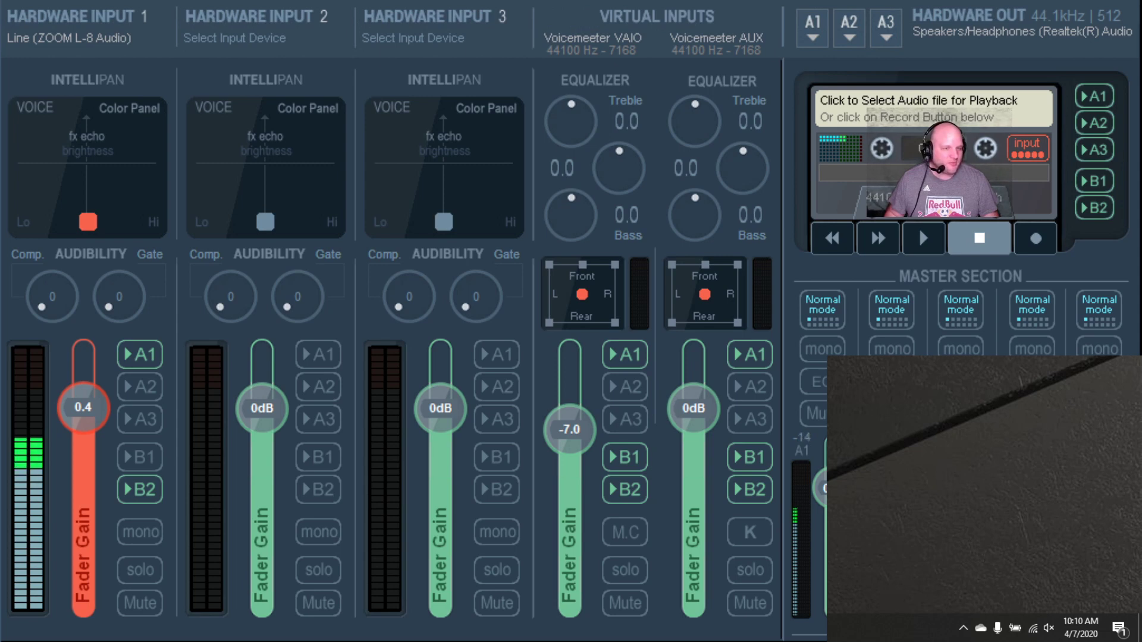
Step: Make VoiceMeeter Aux Input (VB-Audio VoiceMeeter AUX) the Windows playback device via the taskbar volume flyout
{"action": "left_click", "coordinate": [1049, 629]}
{"action": "left_click", "coordinate": [1048, 565]}
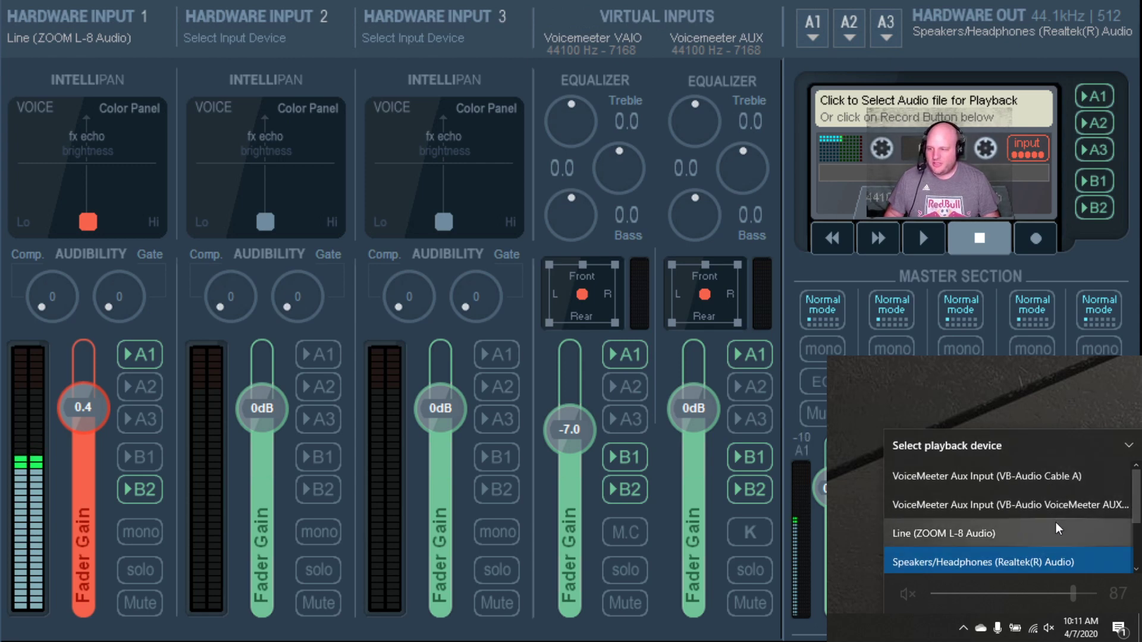
{"action": "scroll", "coordinate": [1055, 523], "scroll_direction": "down", "scroll_amount": 1}
{"action": "scroll", "coordinate": [1056, 523], "scroll_direction": "down", "scroll_amount": 2}
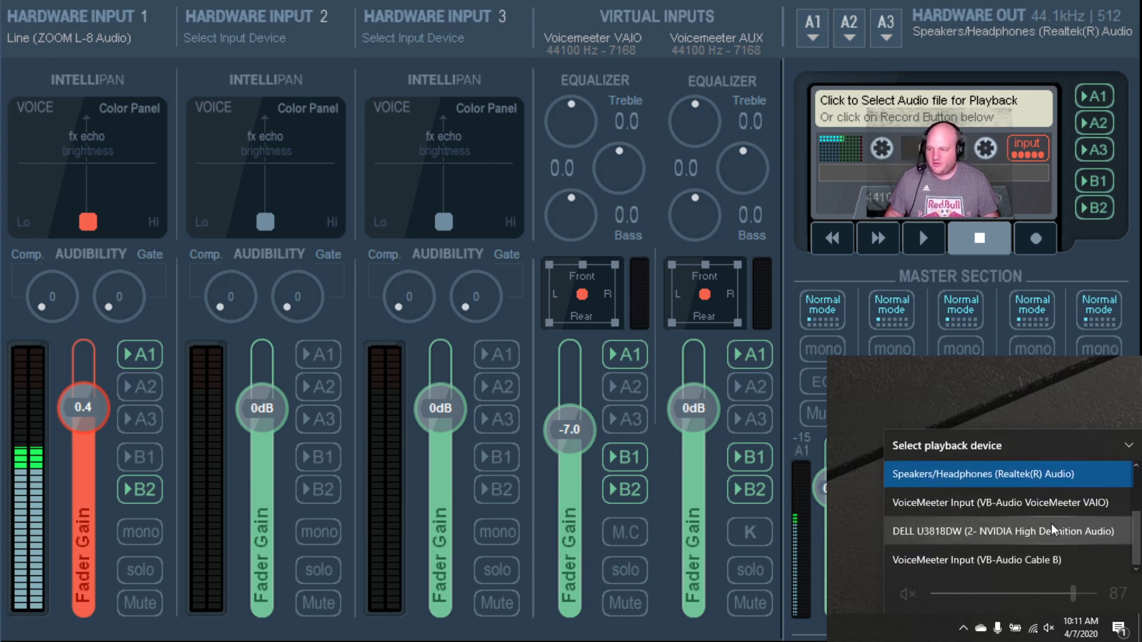
{"action": "scroll", "coordinate": [1051, 524], "scroll_direction": "up", "scroll_amount": 3}
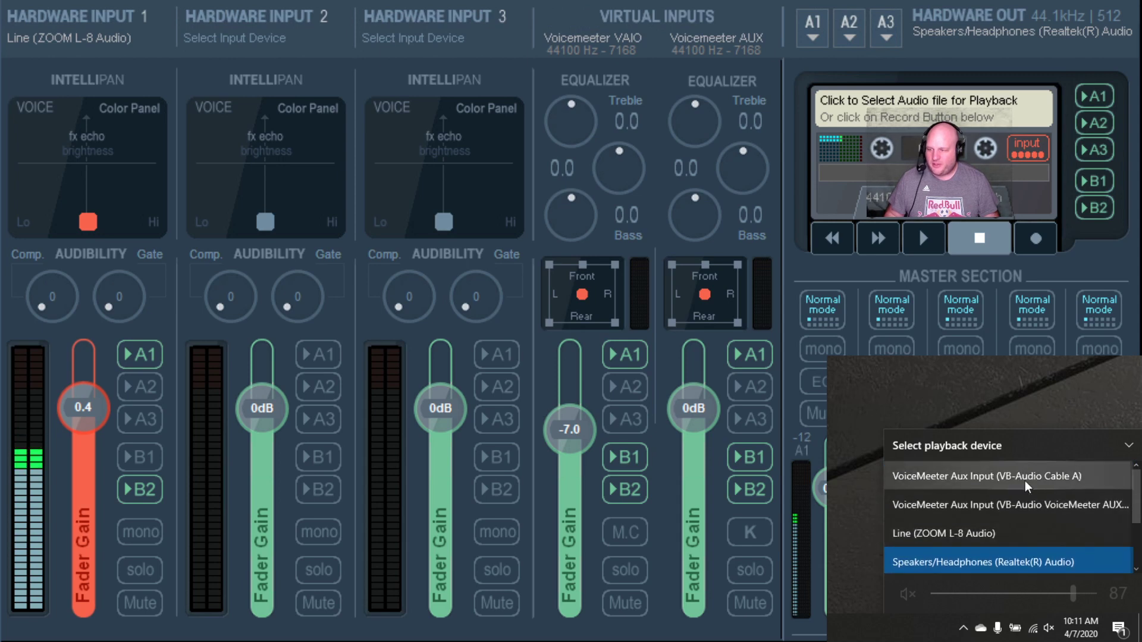
{"action": "left_click", "coordinate": [1026, 506]}
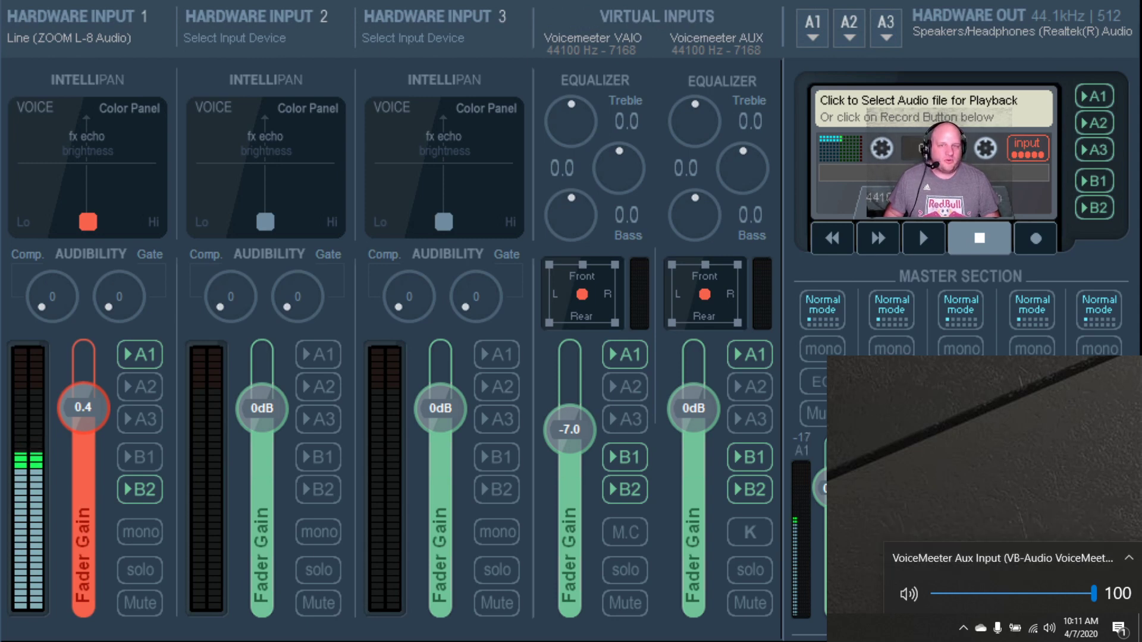
{"action": "left_click", "coordinate": [740, 56]}
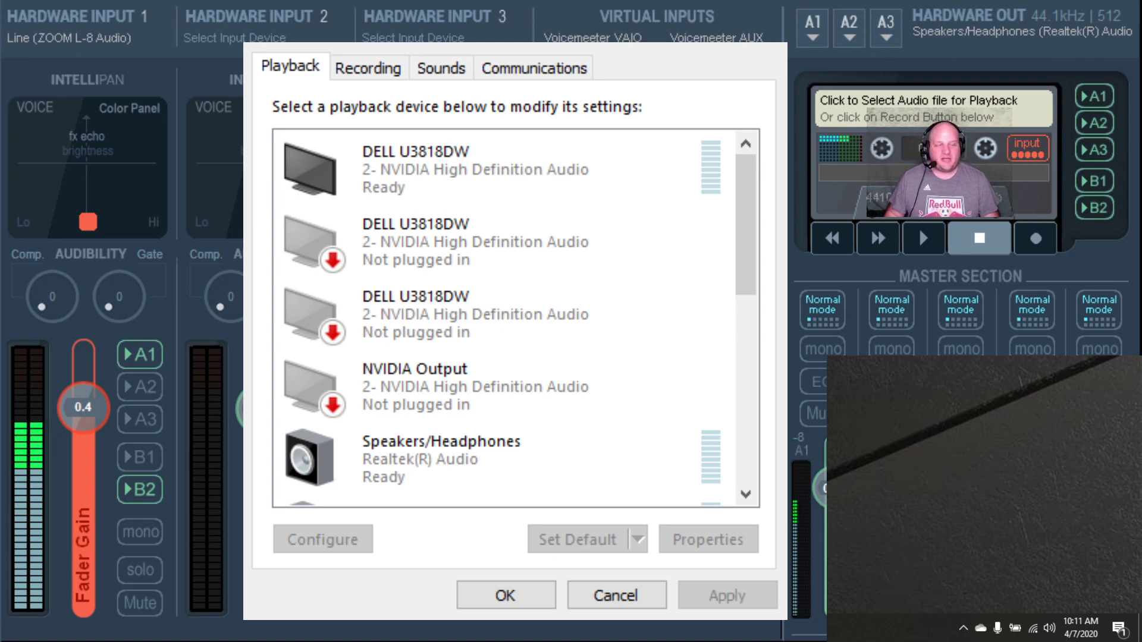
{"action": "scroll", "coordinate": [506, 279], "scroll_direction": "down", "scroll_amount": 1}
{"action": "scroll", "coordinate": [507, 381], "scroll_direction": "down", "scroll_amount": 5}
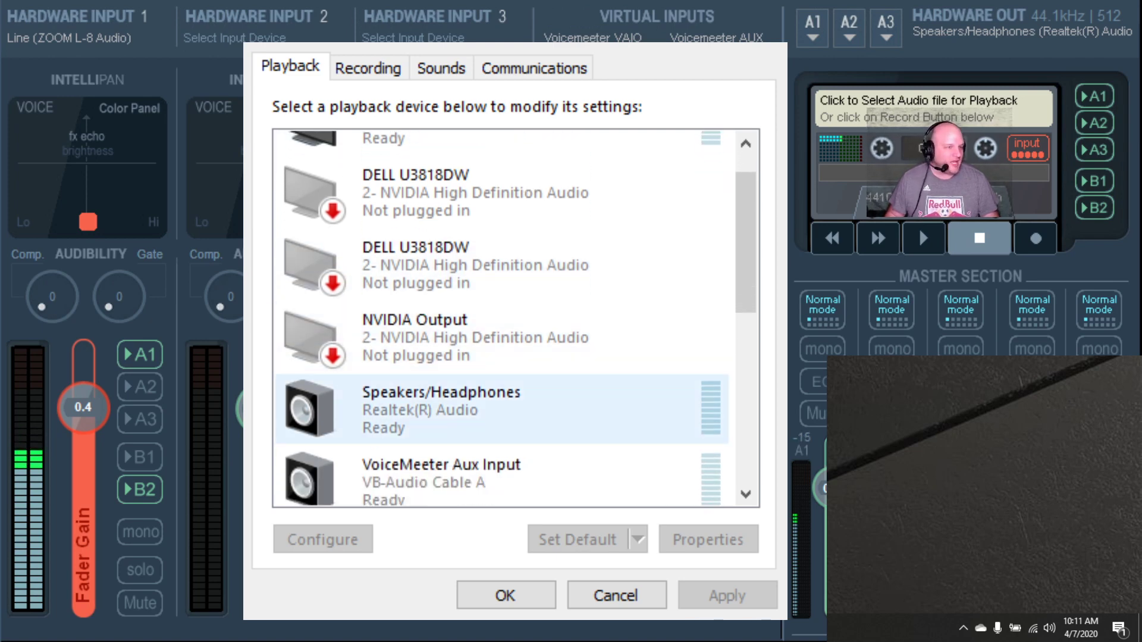
{"action": "scroll", "coordinate": [505, 357], "scroll_direction": "down", "scroll_amount": 4}
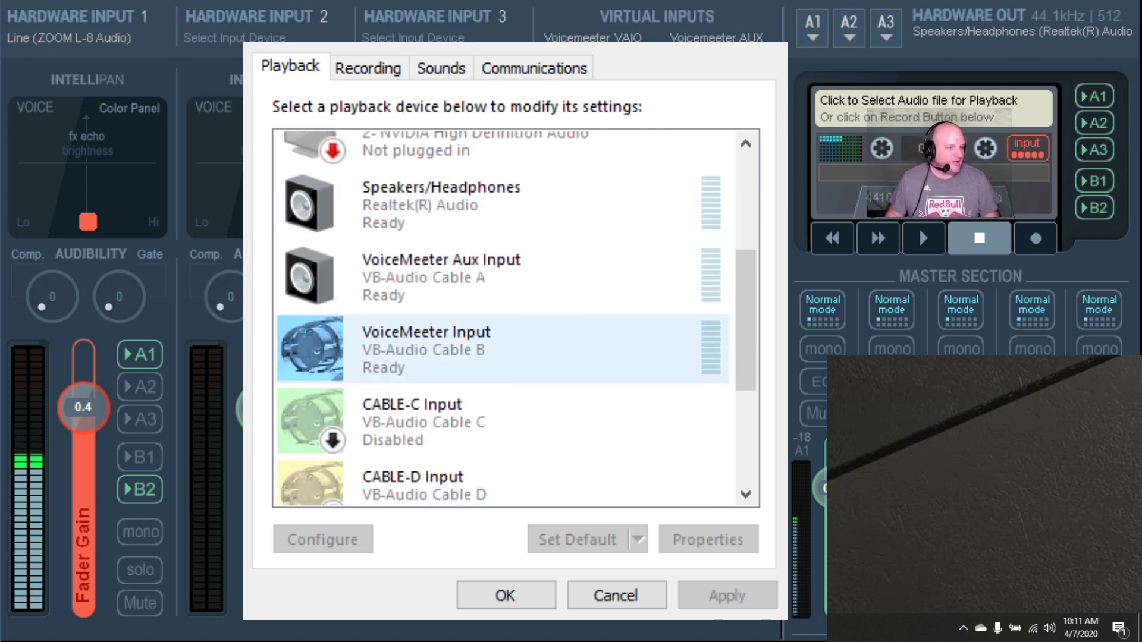
{"action": "scroll", "coordinate": [506, 303], "scroll_direction": "down", "scroll_amount": 1}
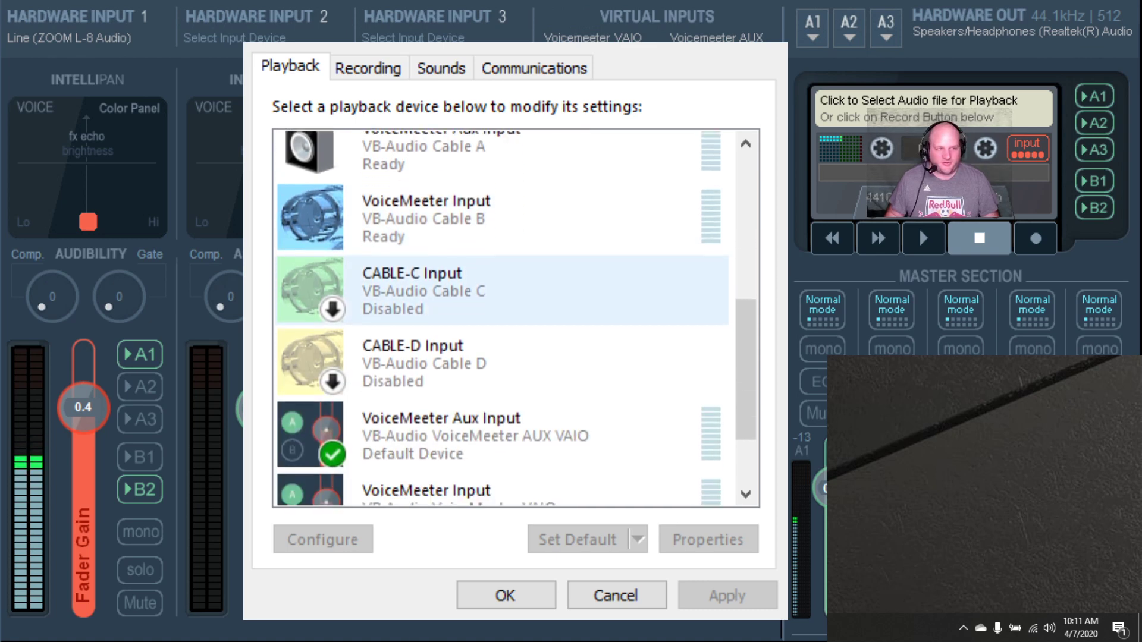
{"action": "scroll", "coordinate": [505, 319], "scroll_direction": "down", "scroll_amount": 3}
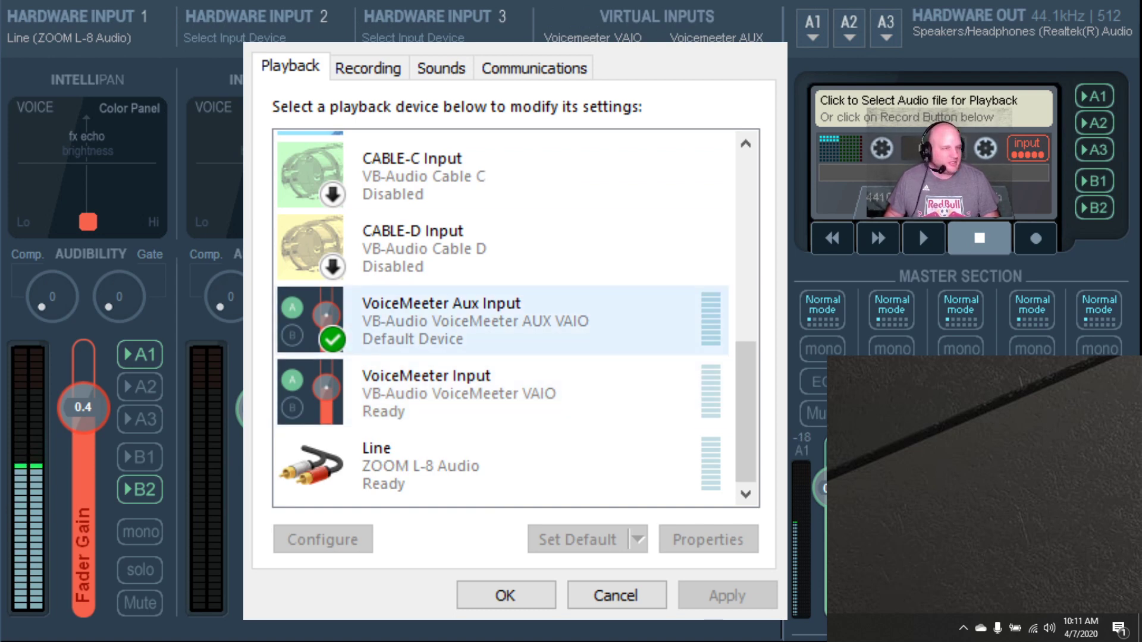
Step: Open VoiceMeeter Aux Input's playback device properties and move the window to the screen centre
{"action": "left_click", "coordinate": [456, 322]}
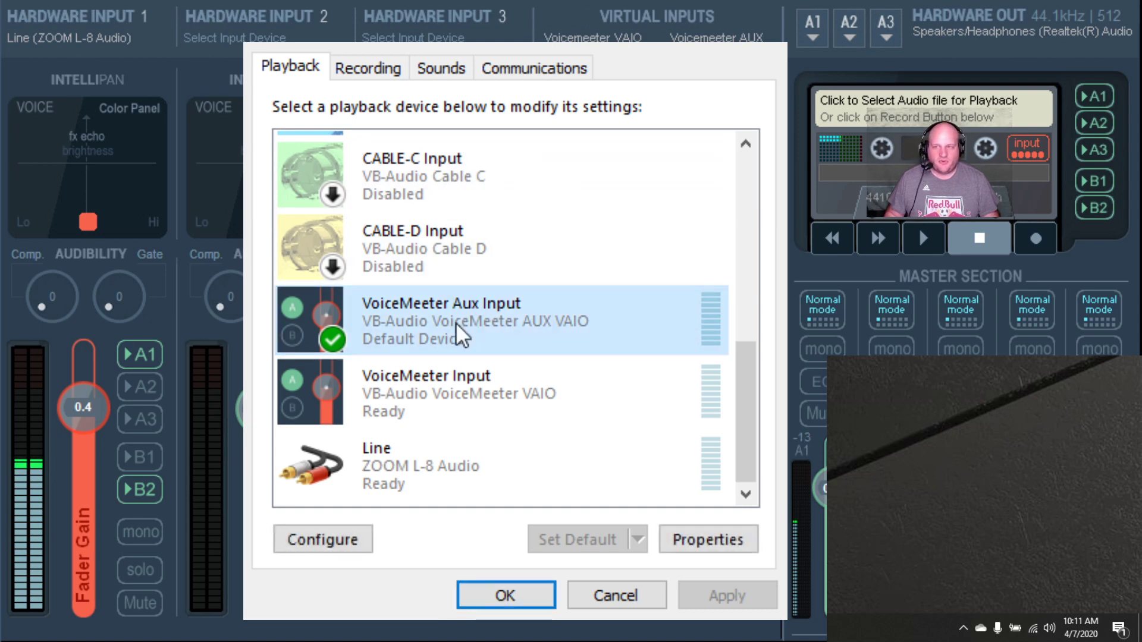
{"action": "left_click", "coordinate": [570, 542]}
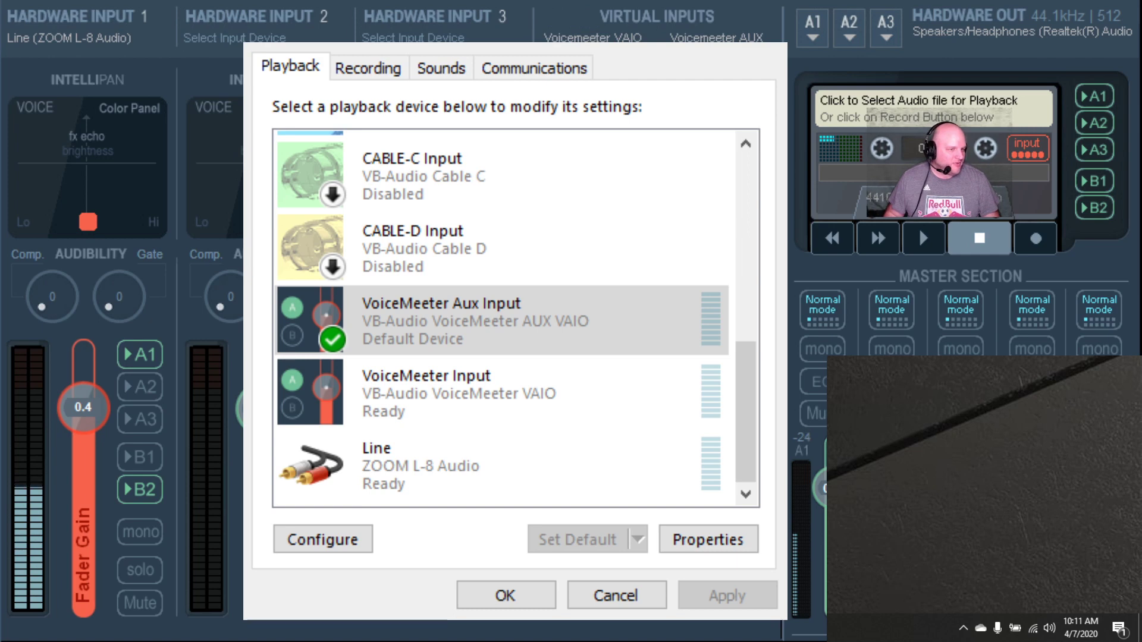
{"action": "key", "text": "Return"}
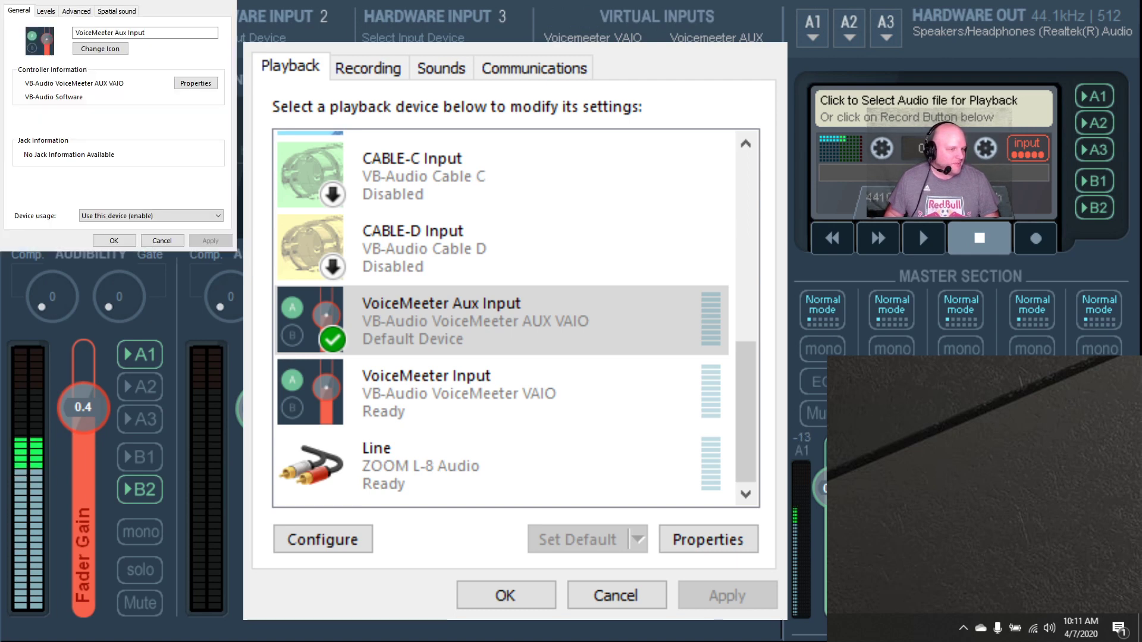
{"action": "left_click_drag", "start_coordinate": [119, 0], "coordinate": [421, 97]}
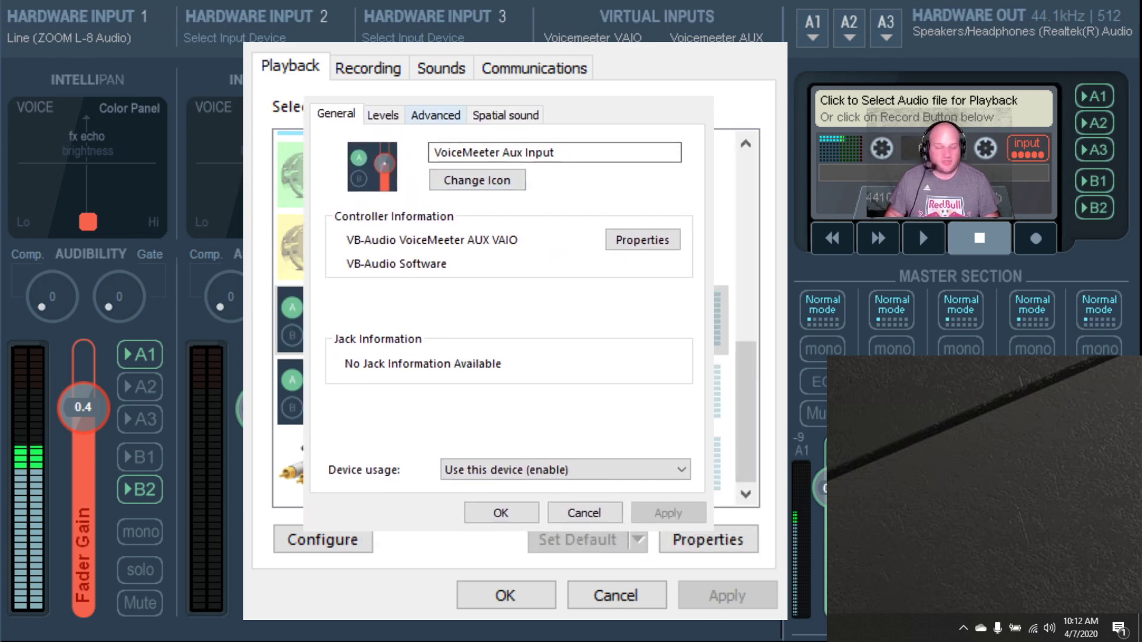
Step: Confirm on the Advanced tab that the format is 24 bit, 48000 Hz (Studio Quality), then cancel
{"action": "left_click", "coordinate": [436, 116]}
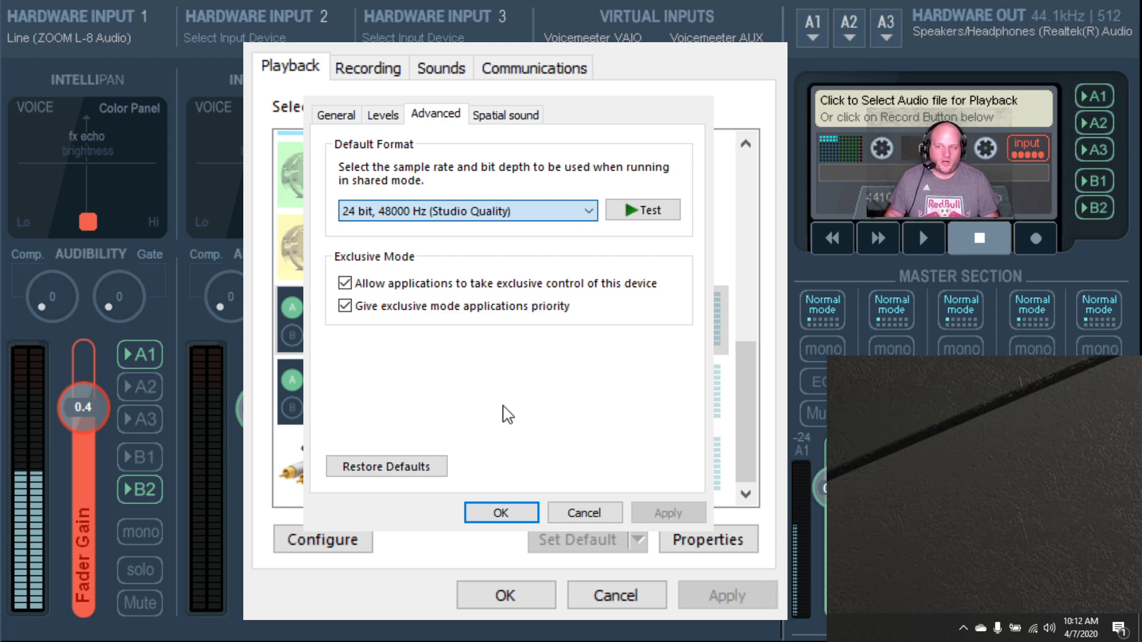
{"action": "left_click", "coordinate": [581, 516]}
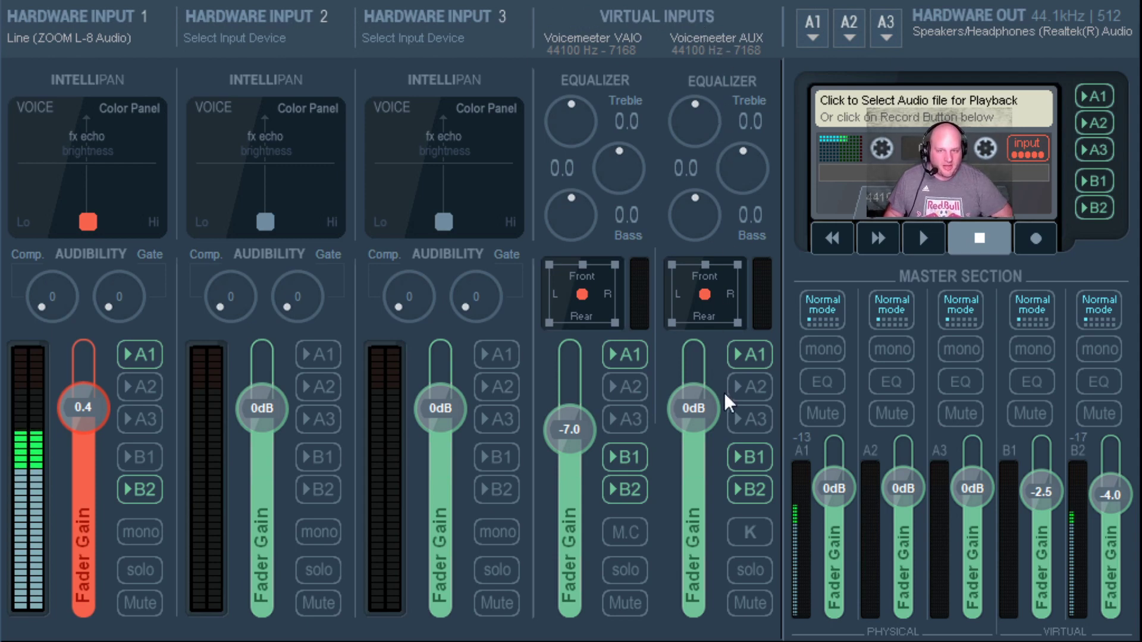
Step: On the Voicemeeter AUX strip, disable B1 and enable A1 and B2
{"action": "left_click", "coordinate": [745, 457]}
{"action": "left_click", "coordinate": [741, 353]}
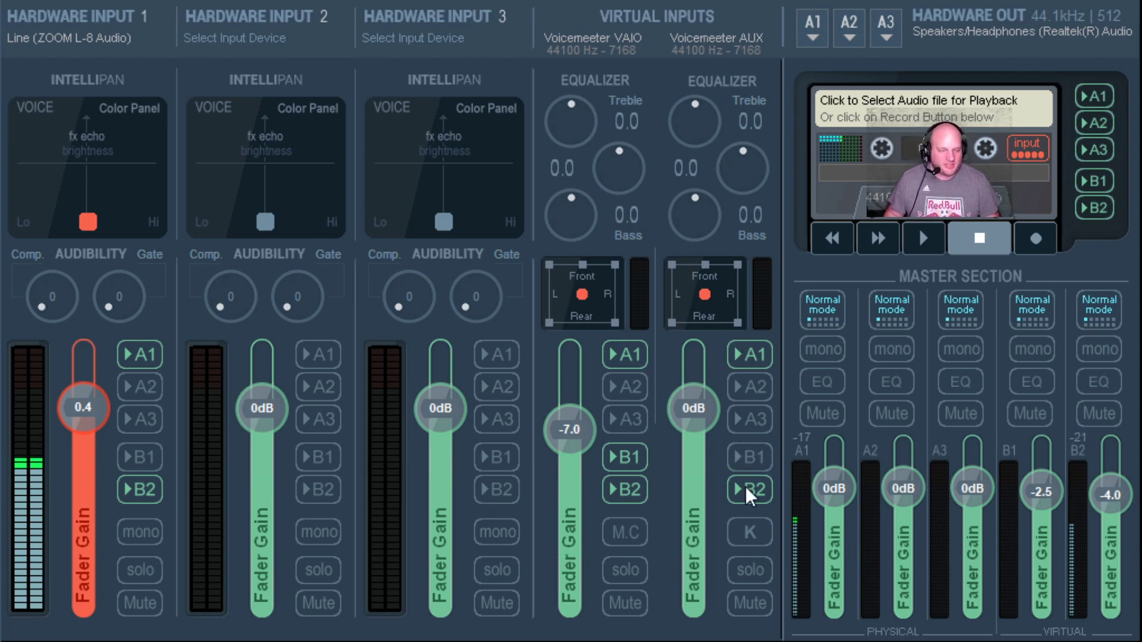
{"action": "left_click", "coordinate": [750, 495]}
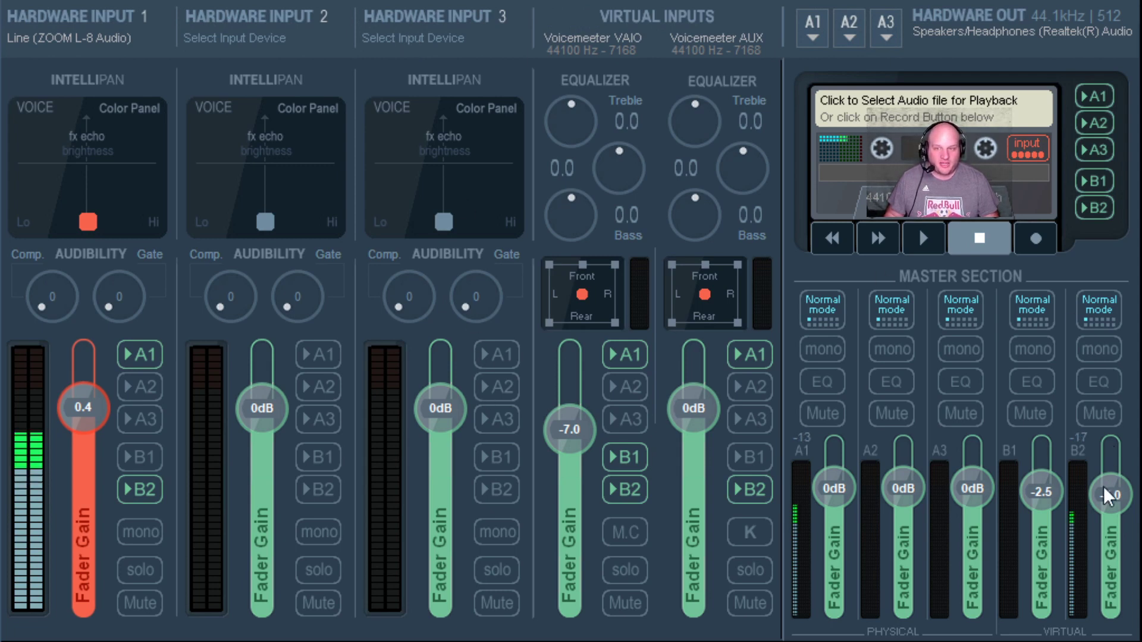
Step: Route Hardware Inputs 2 and 3 to B2 and set Input 1's gain to -1.2 dB
{"action": "left_click", "coordinate": [325, 497]}
{"action": "left_click", "coordinate": [492, 491]}
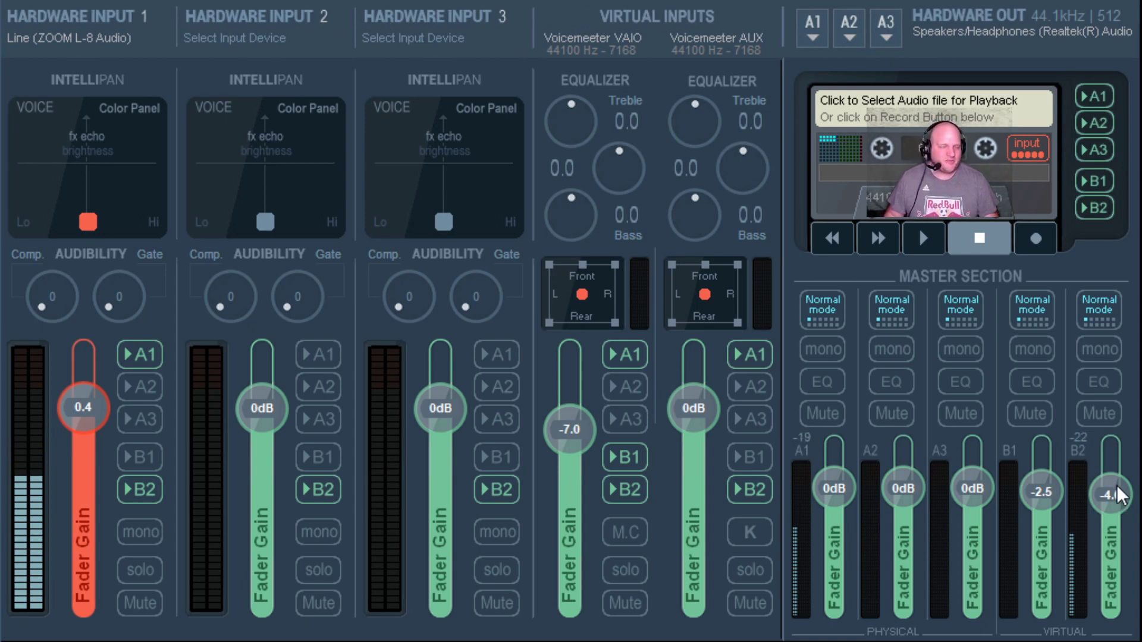
{"action": "left_click_drag", "start_coordinate": [80, 418], "coordinate": [81, 423]}
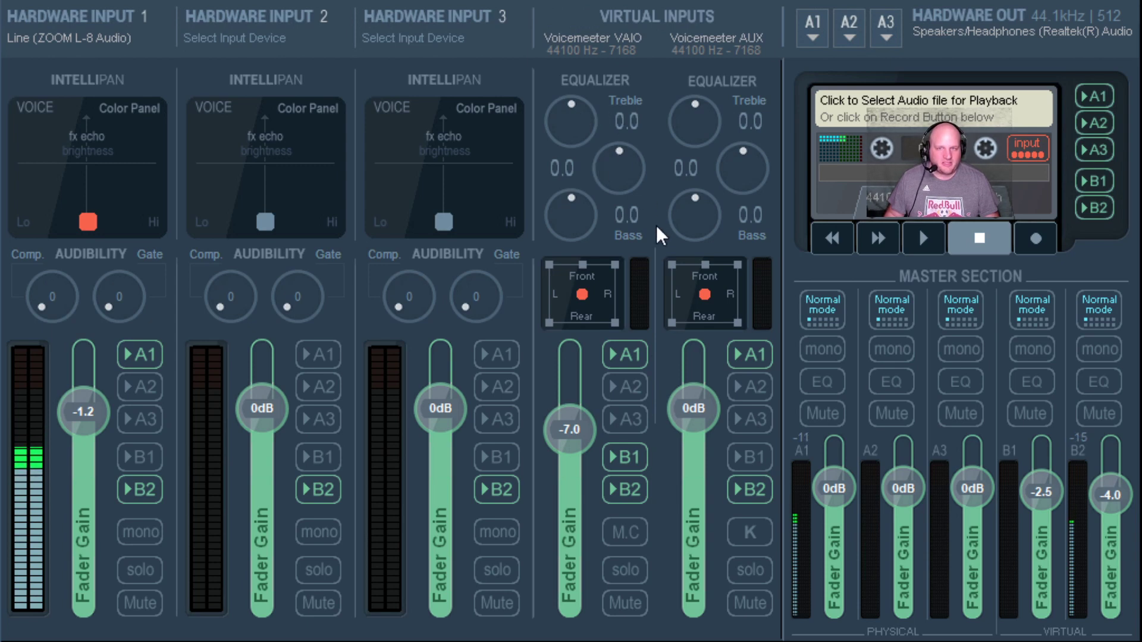
Step: Cycle the A1 output mode button to end on MIX down B
{"action": "left_click", "coordinate": [822, 307]}
{"action": "left_click", "coordinate": [822, 307]}
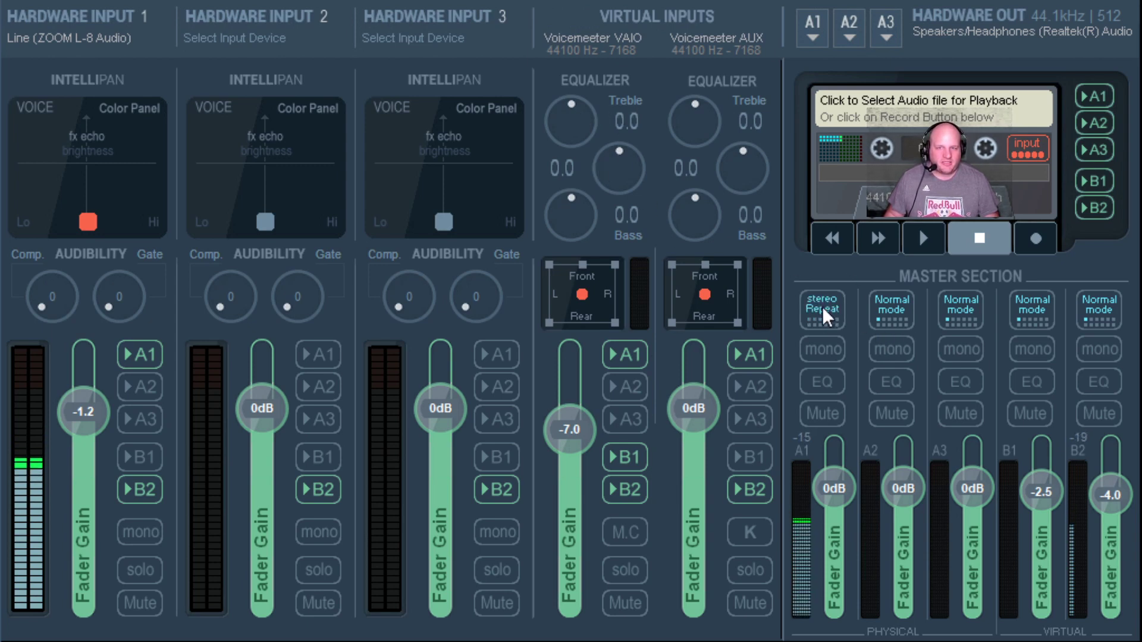
{"action": "left_click", "coordinate": [822, 306]}
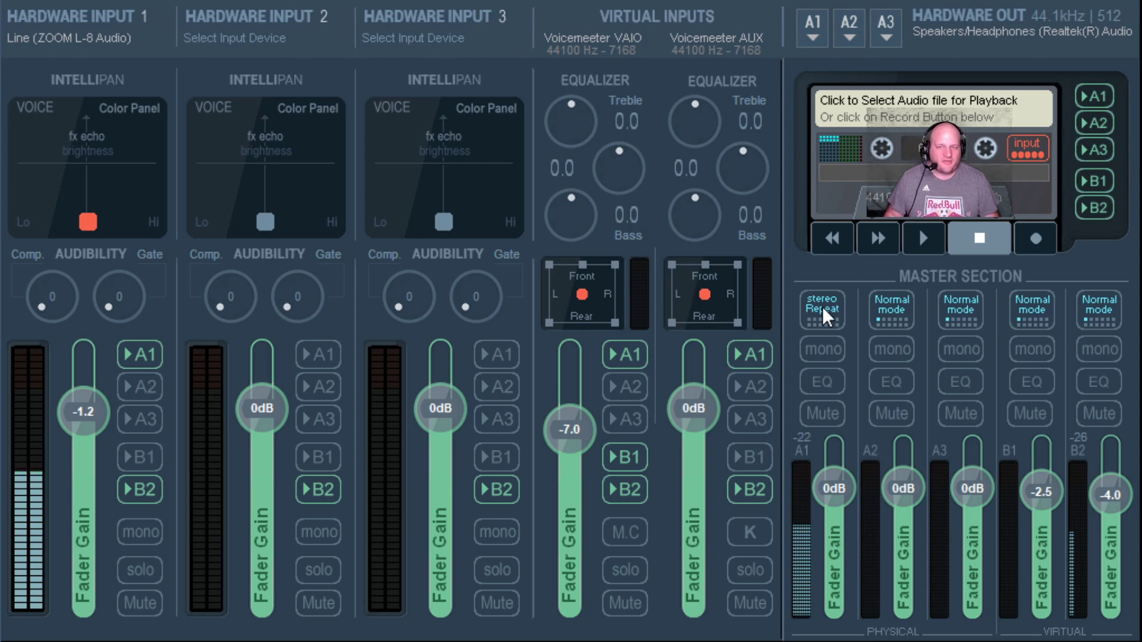